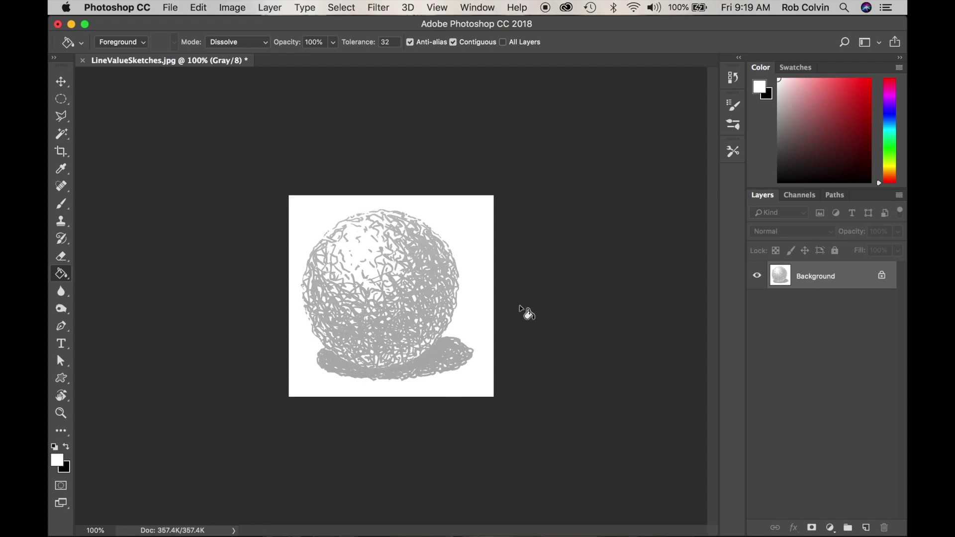
# Create a new 5 × 5 inch grayscale document, Untitled-1, with a white background
pyautogui.click(171, 8)
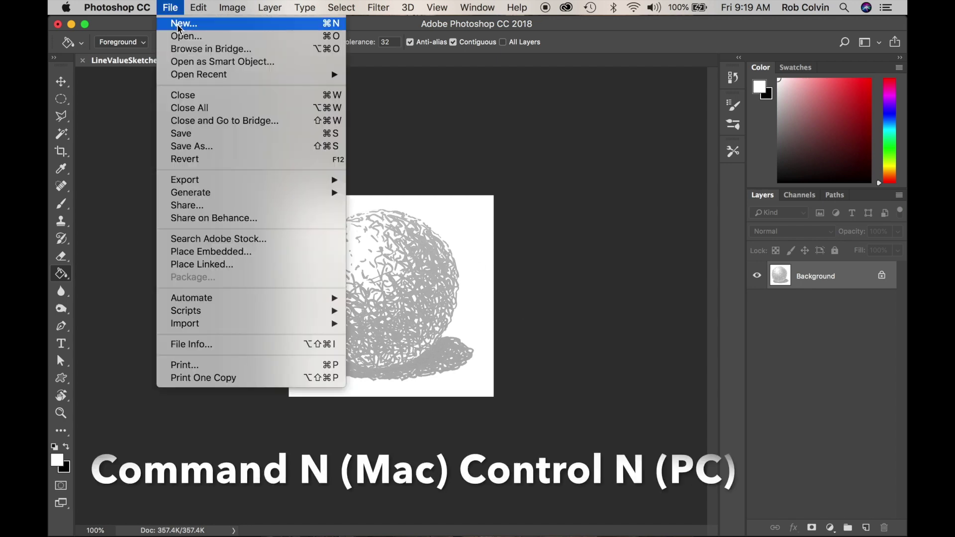
pyautogui.click(179, 25)
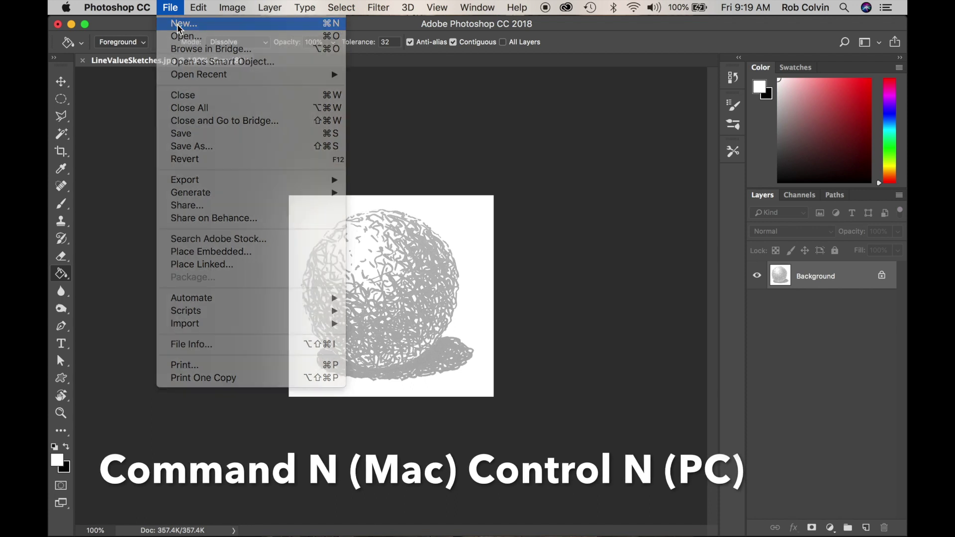
pyautogui.click(482, 198)
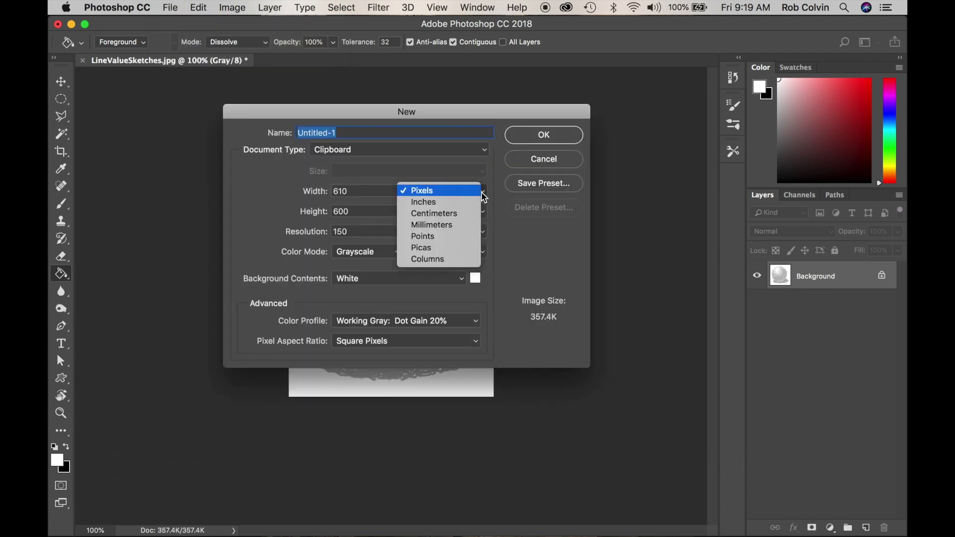
pyautogui.click(432, 202)
pyautogui.write('5')
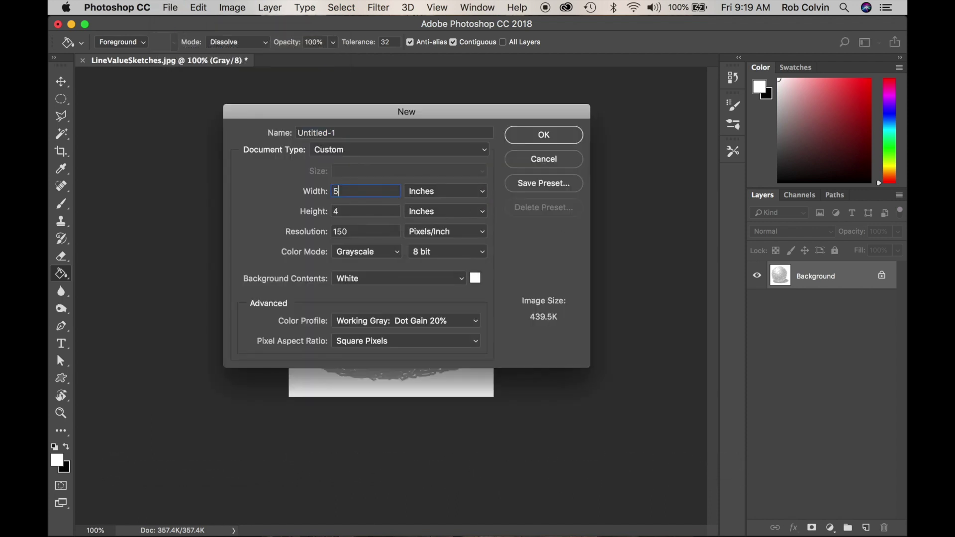
pyautogui.press('Tab')
pyautogui.write('5')
pyautogui.click(544, 135)
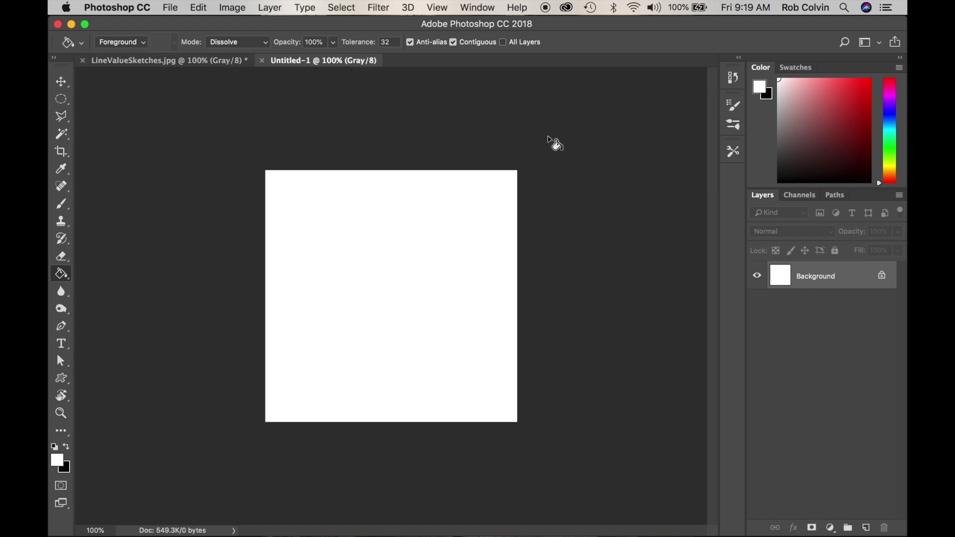
# Select and copy the entire ball sketch, then paste it into Untitled-1 as Layer 1
pyautogui.click(184, 67)
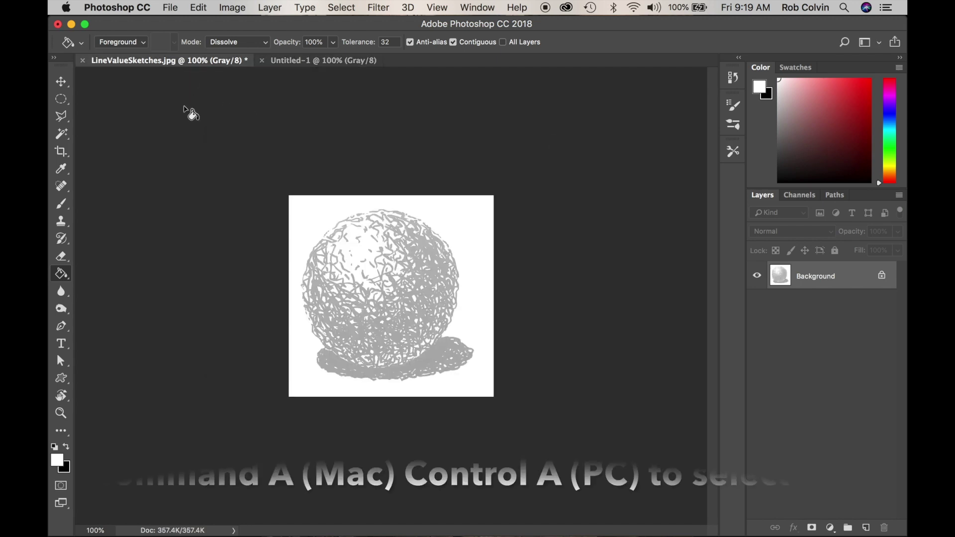
pyautogui.press('super+a')
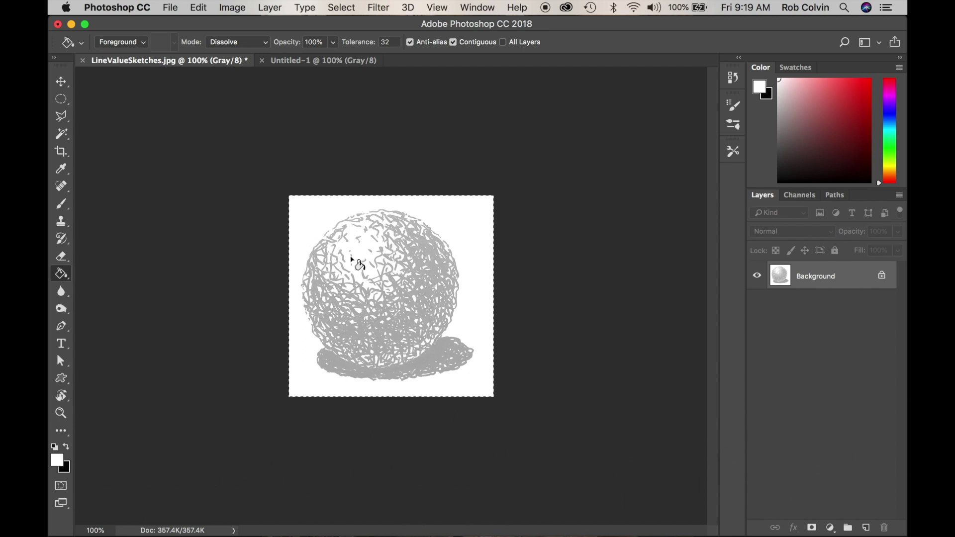
pyautogui.press('super+c')
pyautogui.click(328, 62)
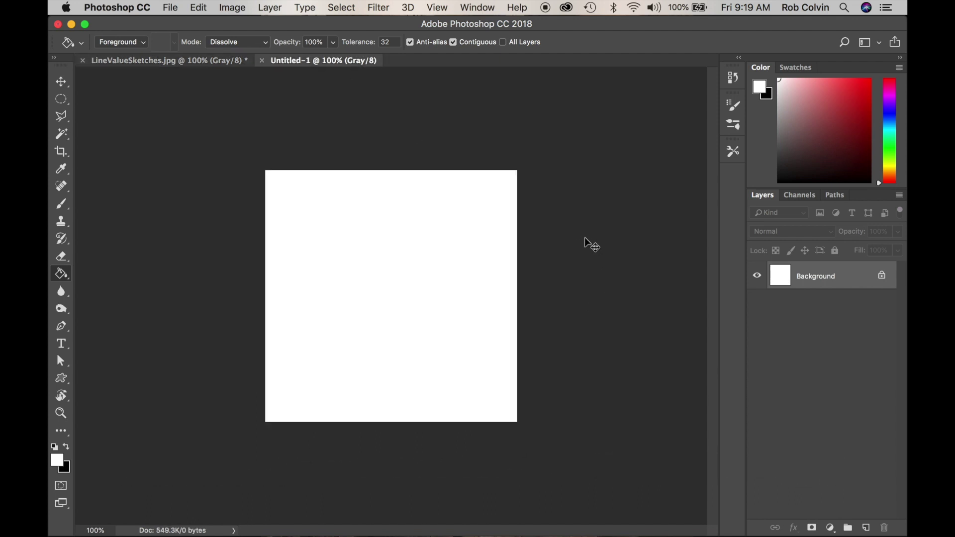
pyautogui.press('super+v')
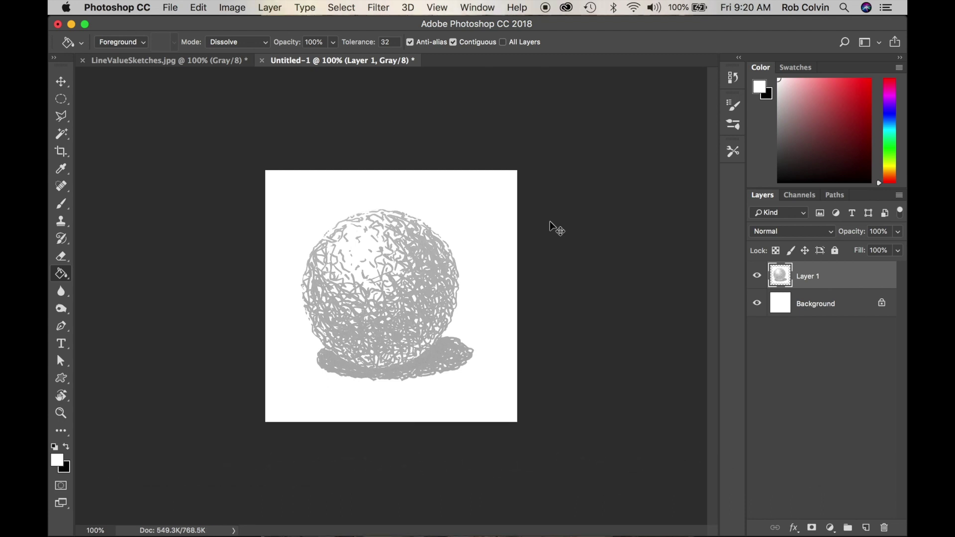
pyautogui.press('super+t')
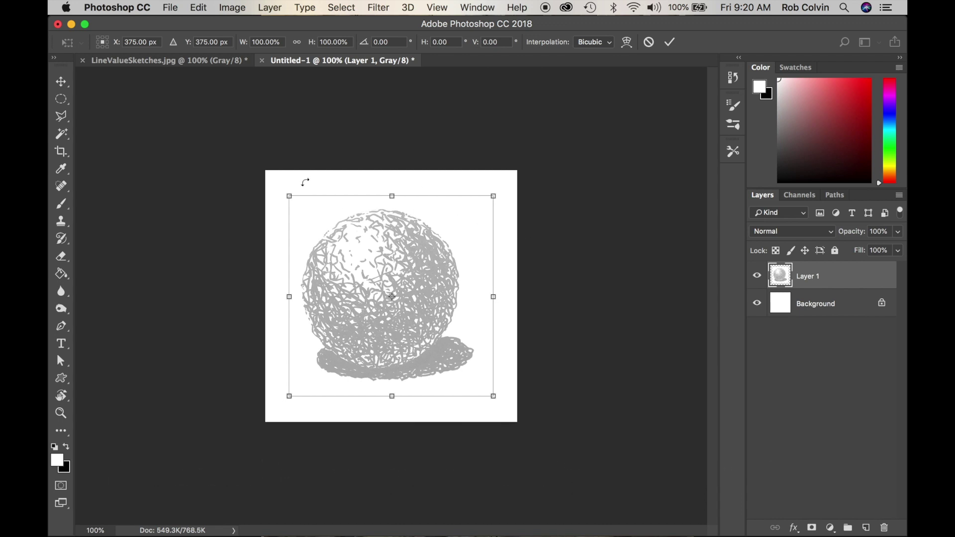
# Scale the pasted sketch up to about 115% from its corners and centre it on the canvas
pyautogui.moveTo(289, 196); pyautogui.dragTo(259, 166)
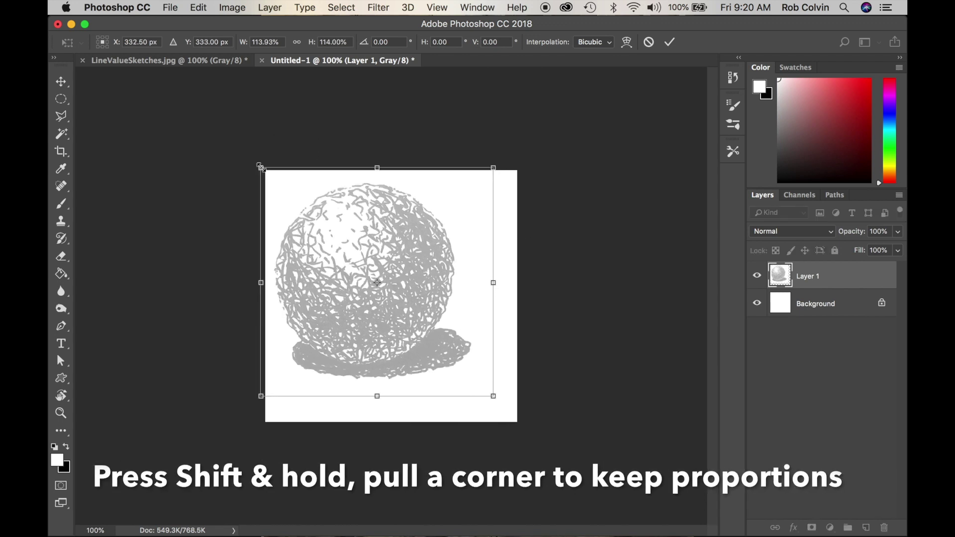
pyautogui.moveTo(492, 395)
pyautogui.mouseDown()
pyautogui.moveTo(529, 410)
pyautogui.moveTo(496, 398)
pyautogui.mouseUp()
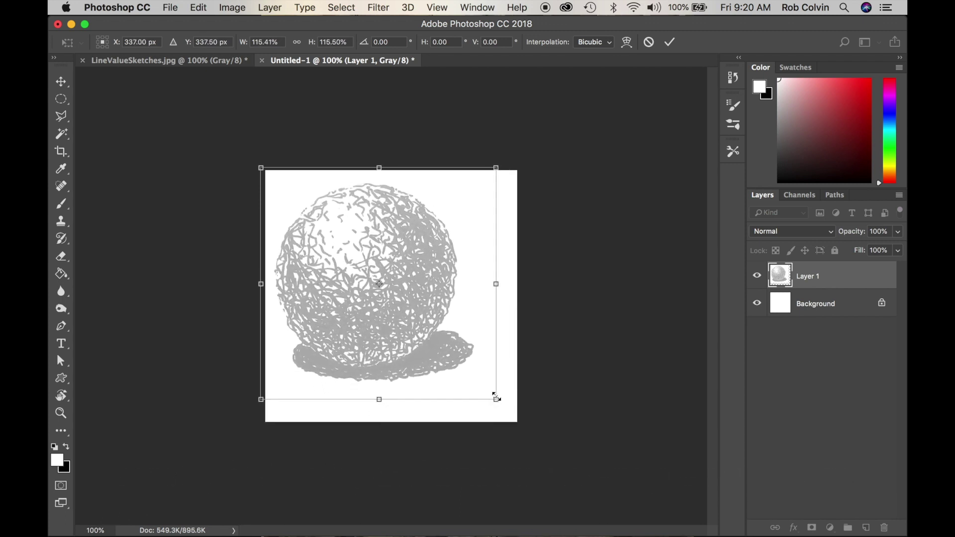
pyautogui.moveTo(411, 285); pyautogui.dragTo(424, 285)
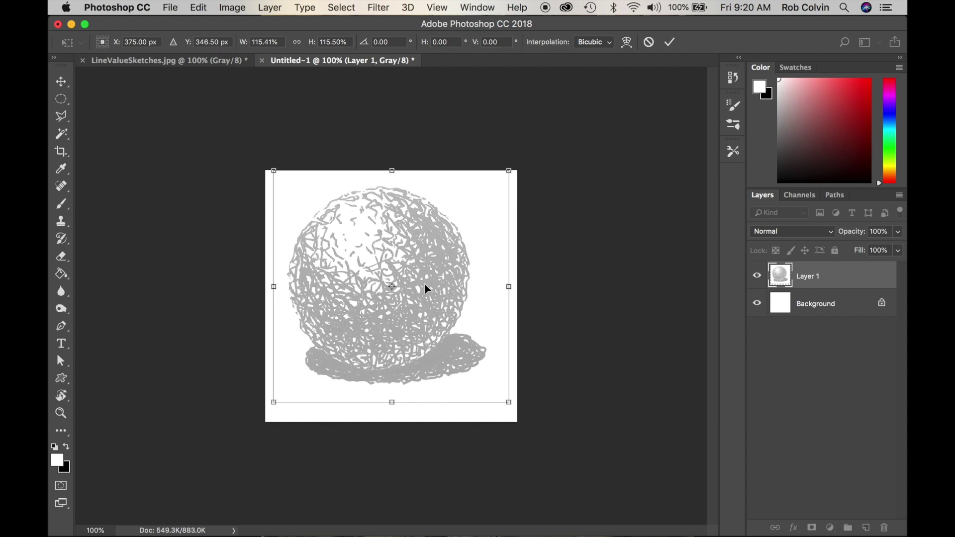
pyautogui.press('Return')
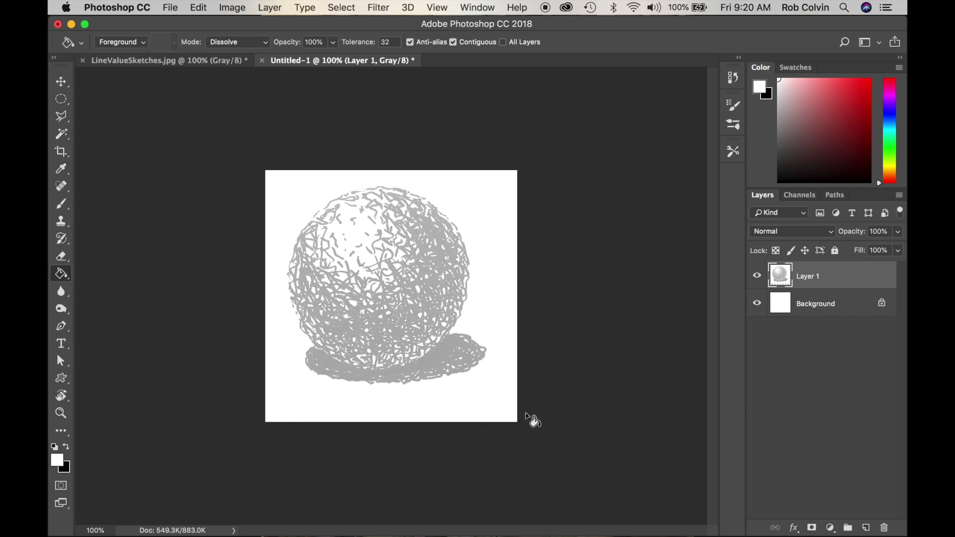
pyautogui.press('m')
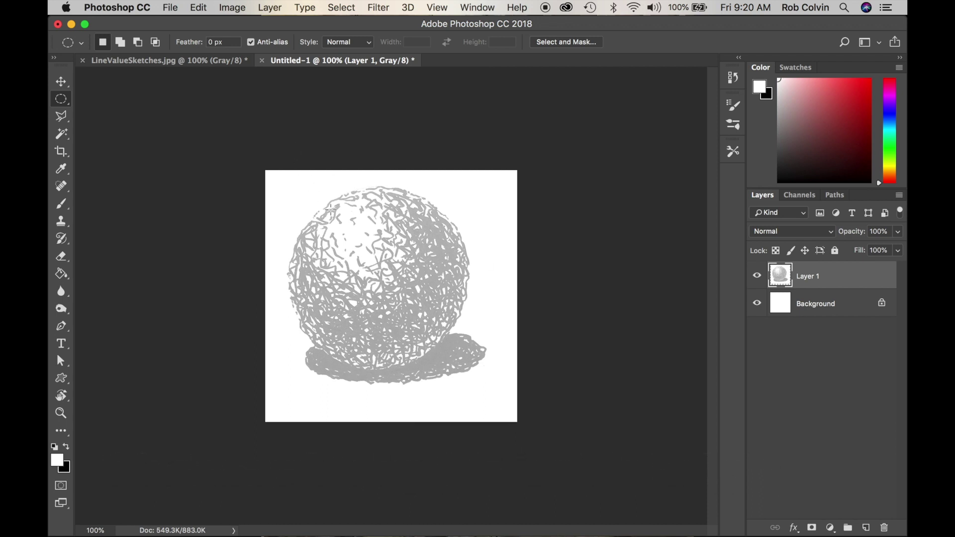
# Select a full-width strip along the canvas bottom and add an empty Layer 2 above Layer 1
pyautogui.hotkey('shift', 'm')
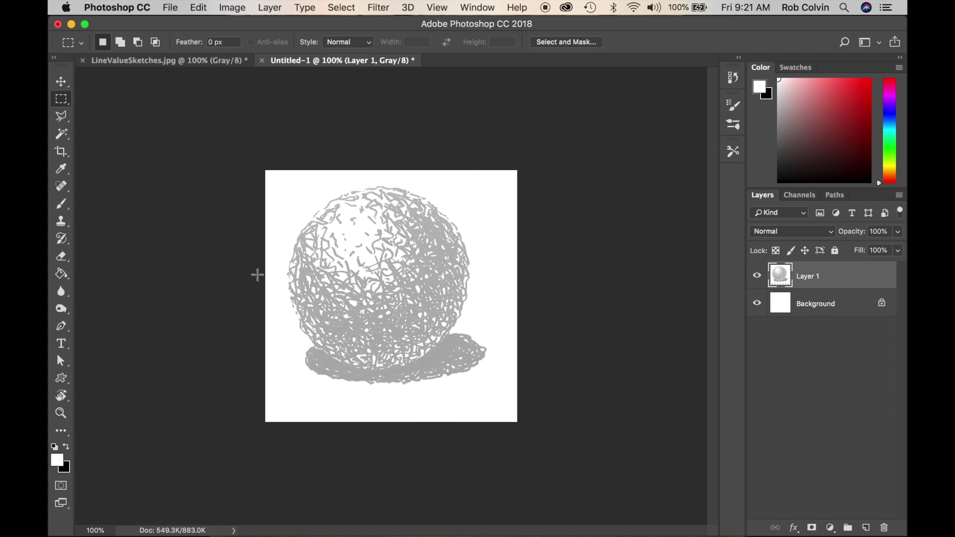
pyautogui.moveTo(260, 164)
pyautogui.mouseDown()
pyautogui.moveTo(595, 220)
pyautogui.moveTo(577, 218)
pyautogui.moveTo(579, 208)
pyautogui.mouseUp()
pyautogui.moveTo(476, 193); pyautogui.dragTo(477, 409)
pyautogui.click(866, 528)
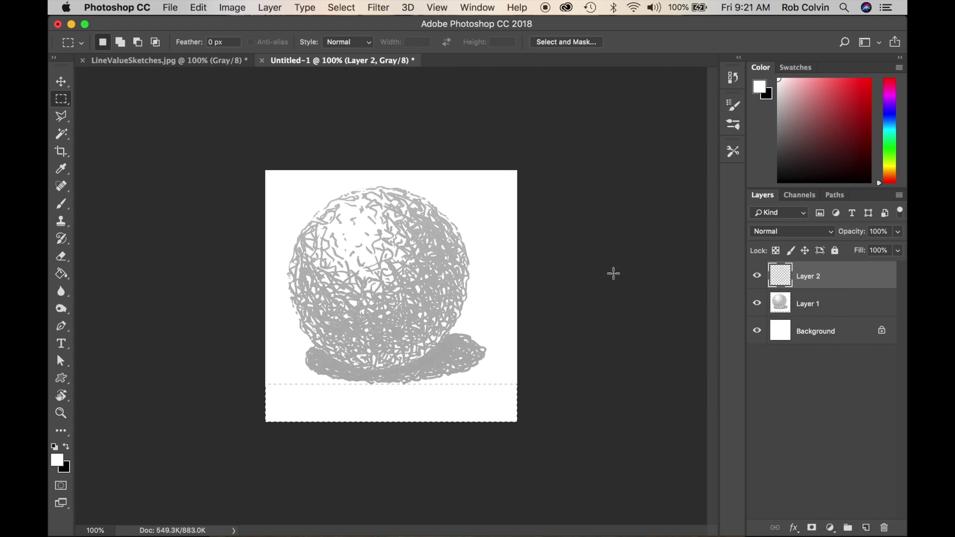
# Fill the bottom strip selection with white on Layer 2 using the Paint Bucket Tool
pyautogui.press('g')
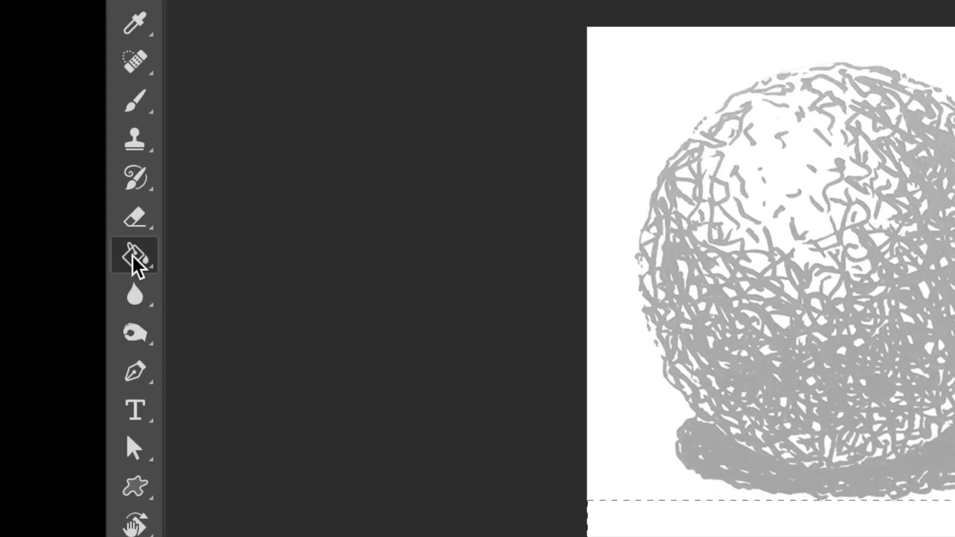
pyautogui.click(137, 258)
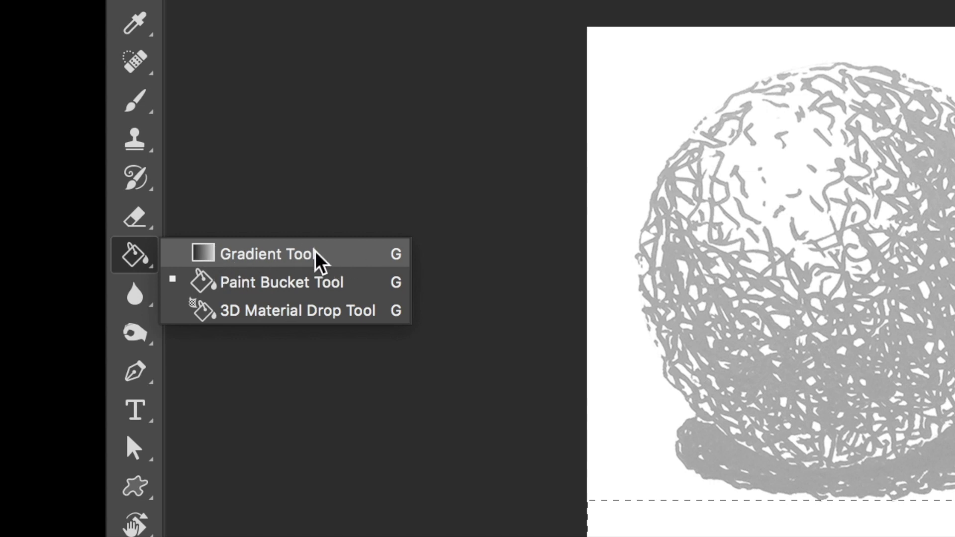
pyautogui.click(313, 283)
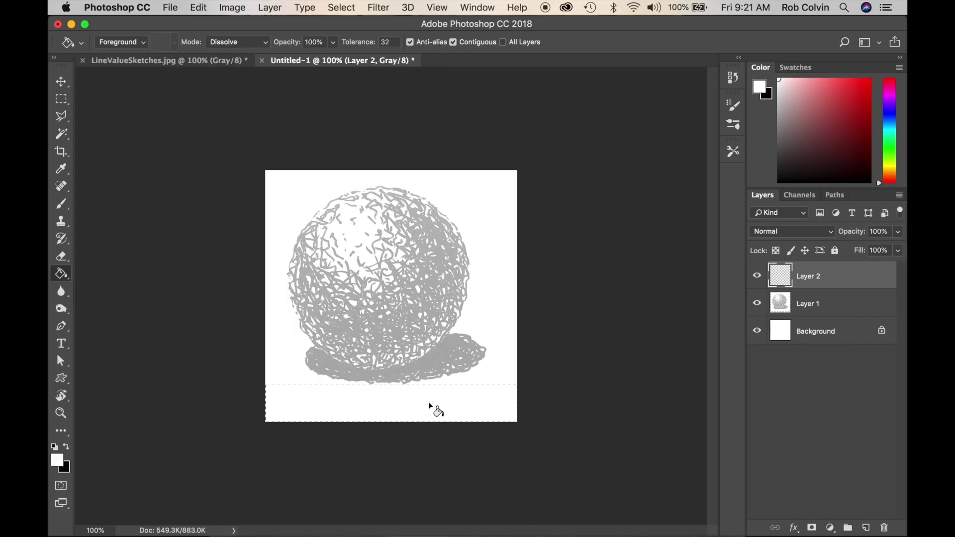
pyautogui.click(429, 405)
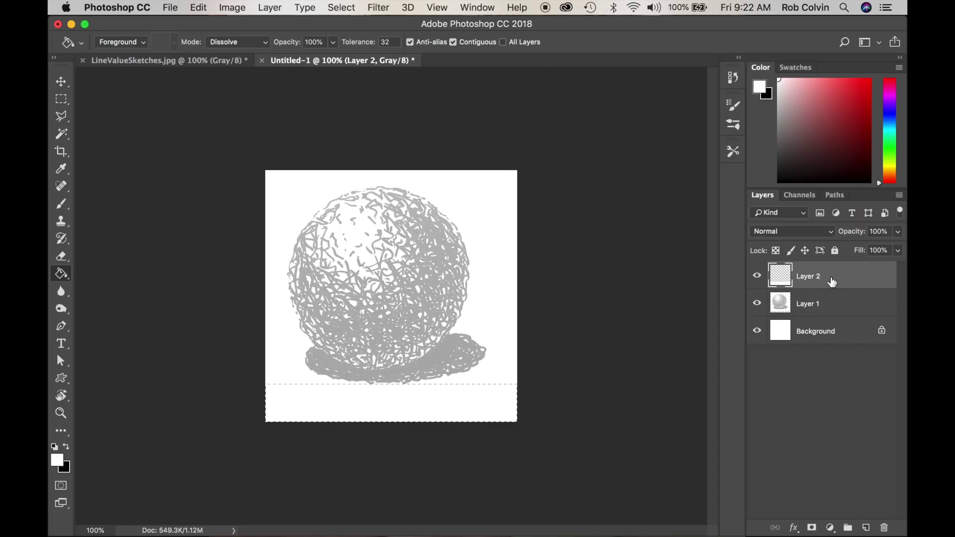
pyautogui.click(841, 302)
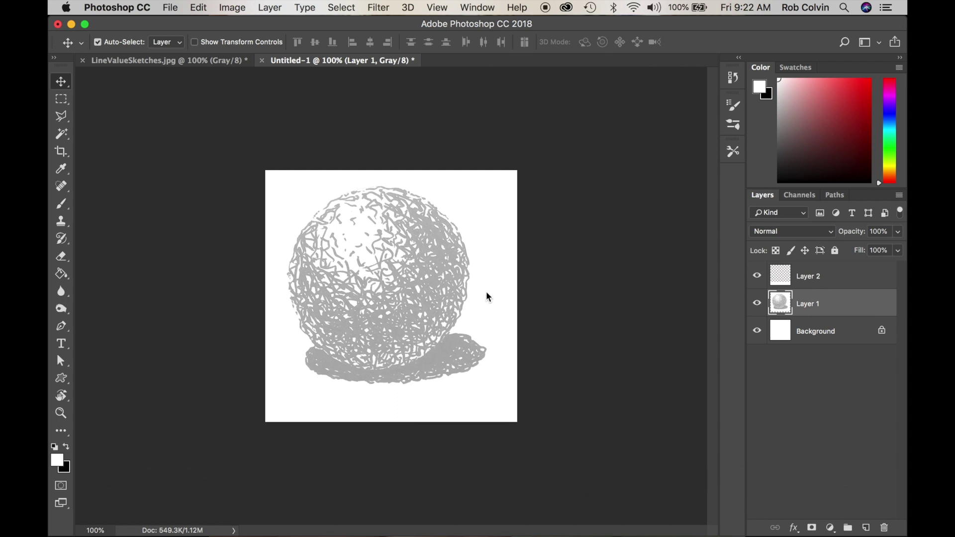
# Nudge the Layer 1 sketch up once and right twice, then return to Layer 2
pyautogui.press('Up')
pyautogui.press('Up')
pyautogui.press('Up')
pyautogui.press('Up')
pyautogui.press('Up')
pyautogui.press('Up')
pyautogui.press('Up')
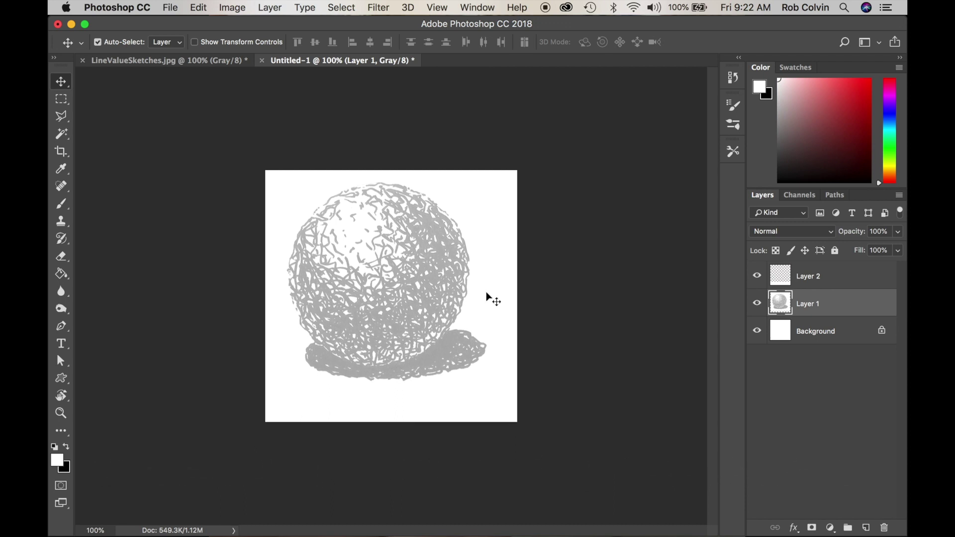
pyautogui.press('Right')
pyautogui.press('Right')
pyautogui.press('Right')
pyautogui.press('Right')
pyautogui.press('Right')
pyautogui.press('Right')
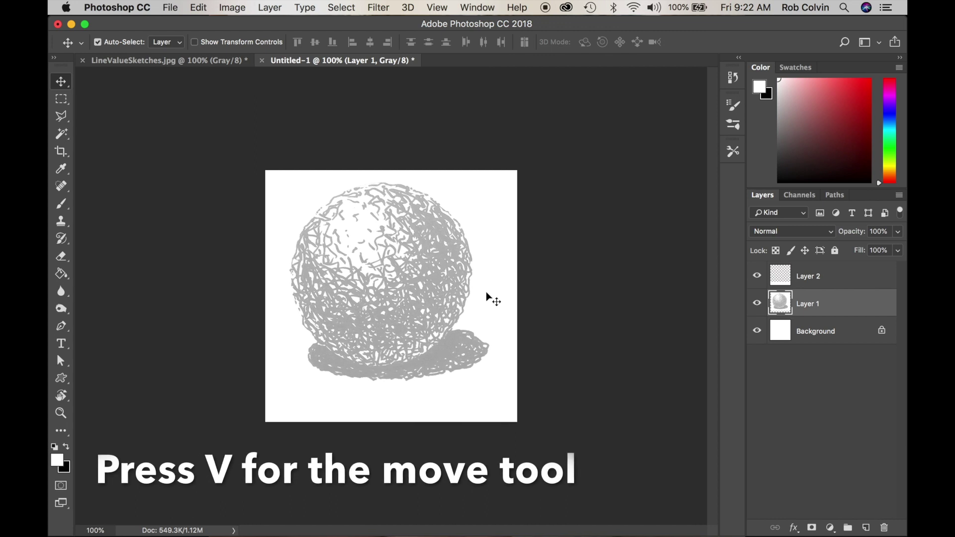
pyautogui.press('Right')
pyautogui.press('Right')
pyautogui.press('Right')
pyautogui.press('Right')
pyautogui.click(818, 279)
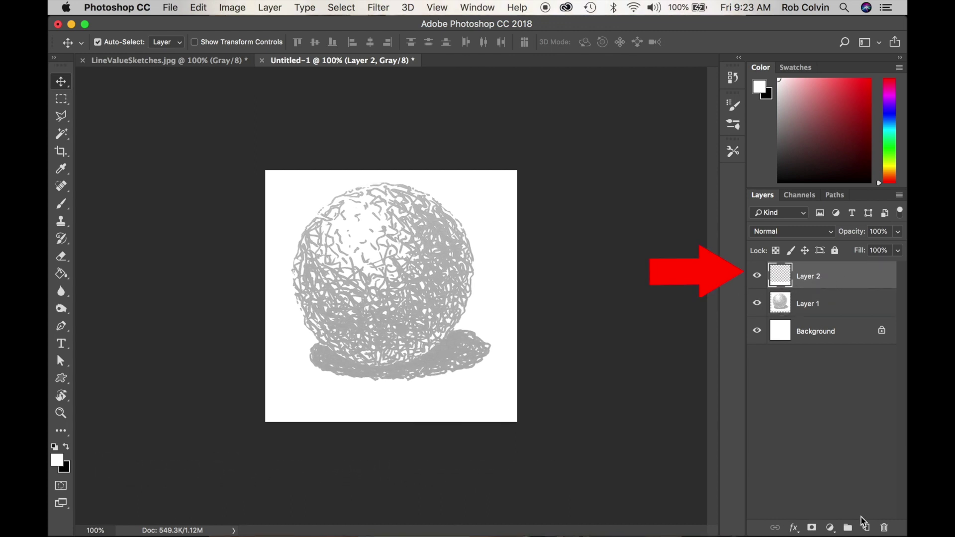
# Add an empty Layer 3 above Layer 2 and clip it to Layer 2
pyautogui.click(866, 527)
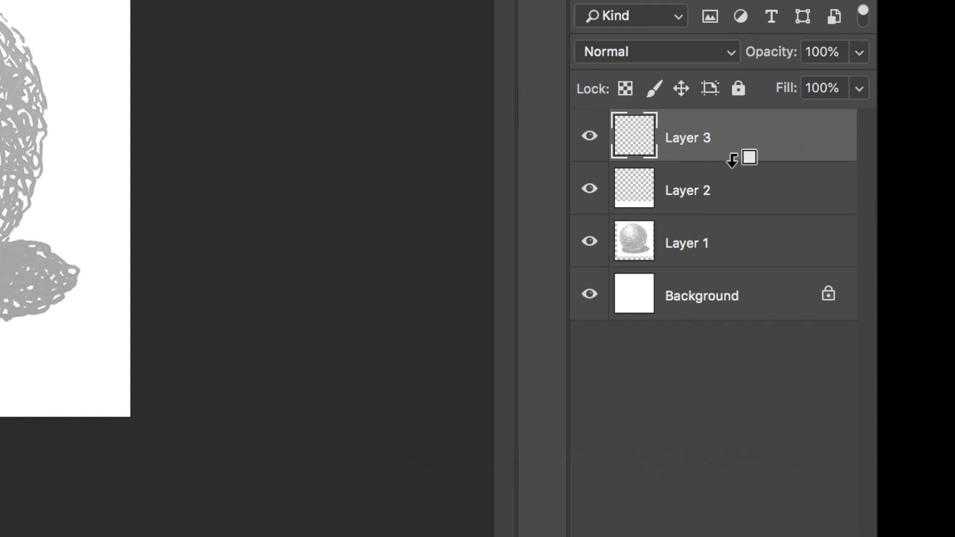
pyautogui.keyDown('alt'); pyautogui.click(732, 160); pyautogui.keyUp('alt')
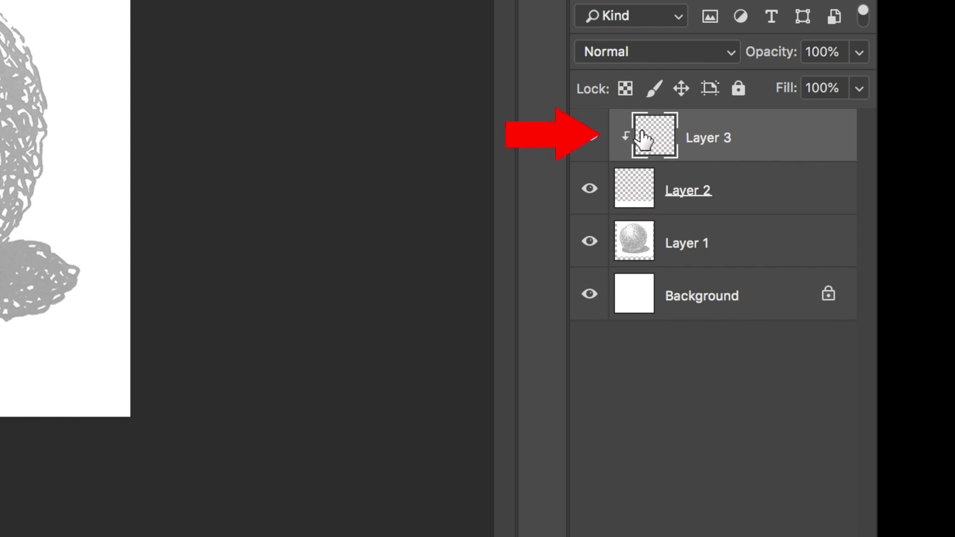
# Rename Layer 2 to Scale and Layer 3 to scale mask
pyautogui.doubleClick(686, 190)
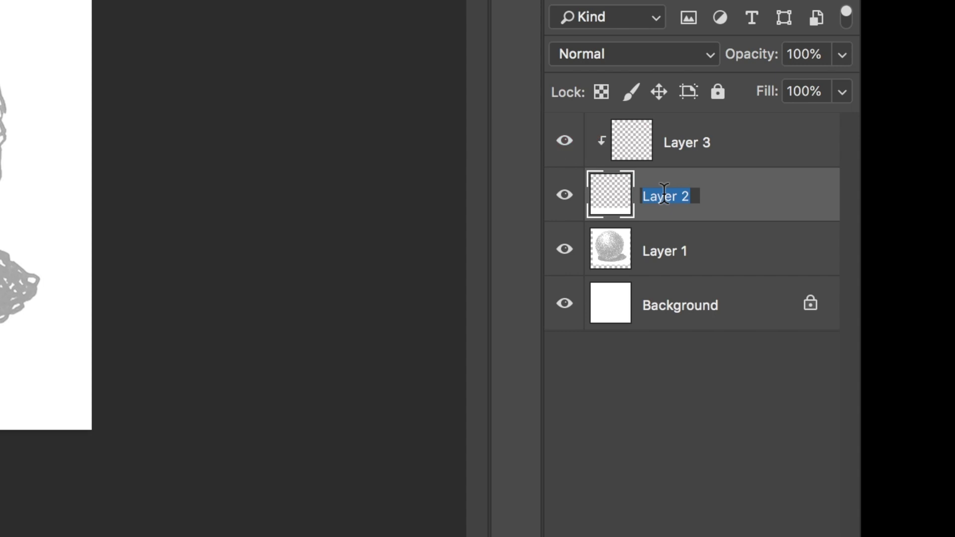
pyautogui.write('Scale')
pyautogui.press('Return')
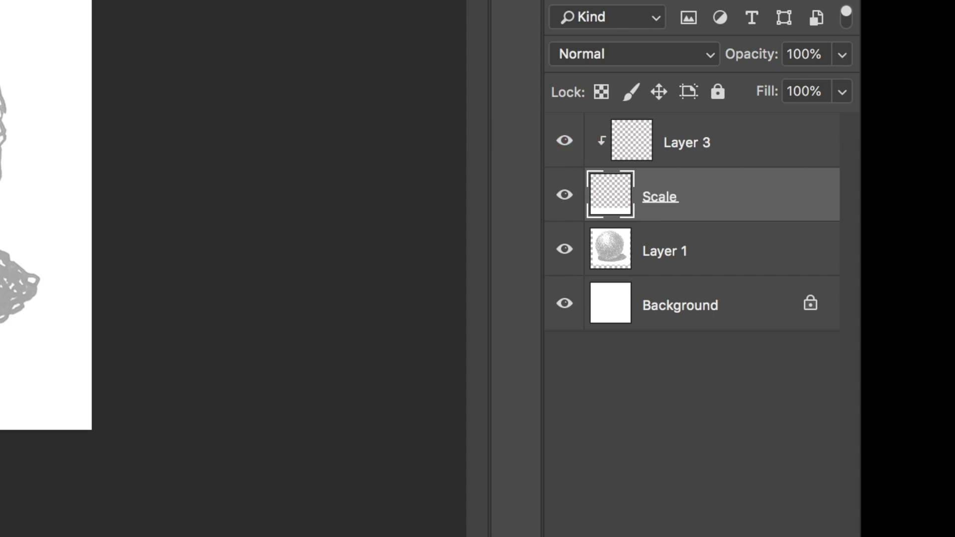
pyautogui.doubleClick(705, 146)
pyautogui.write('scale')
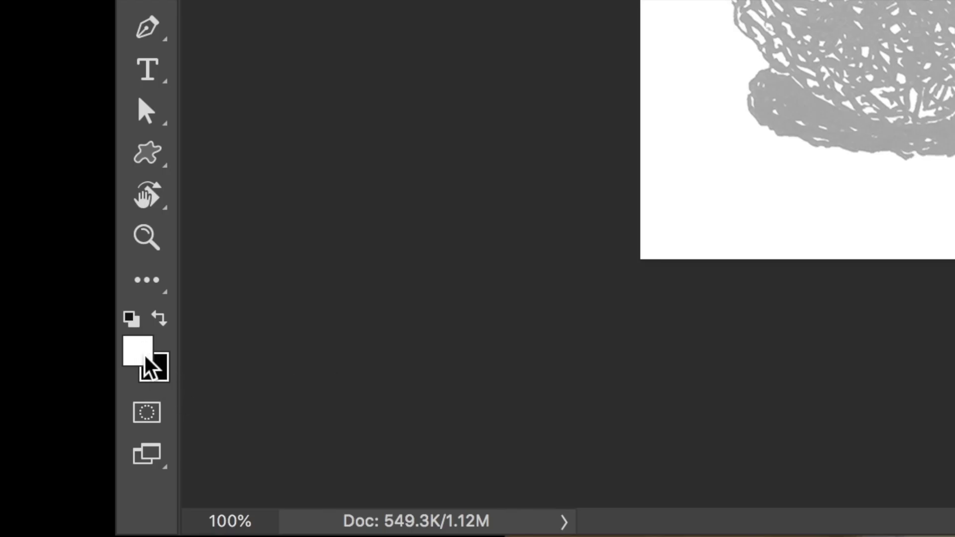
pyautogui.write('x')
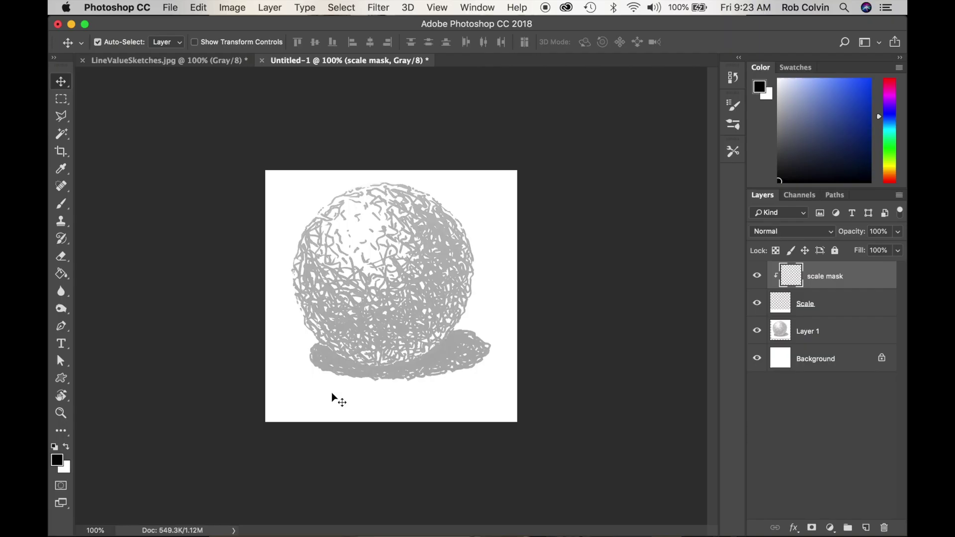
pyautogui.write('b')
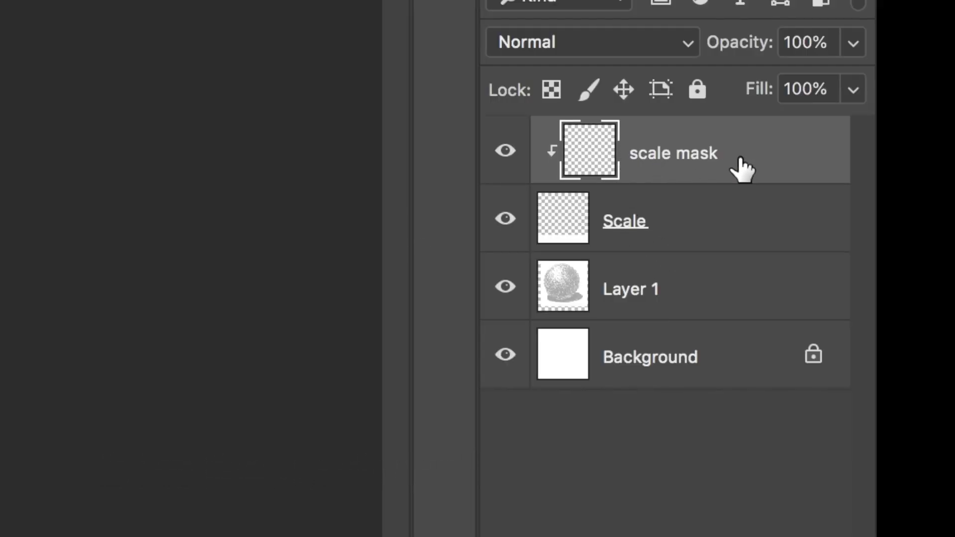
# Paint black test scribbles on the canvas, undo them, and make scale mask active
pyautogui.moveTo(500, 420)
pyautogui.mouseDown()
pyautogui.moveTo(493, 388)
pyautogui.moveTo(391, 400)
pyautogui.moveTo(414, 385)
pyautogui.moveTo(467, 387)
pyautogui.mouseUp()
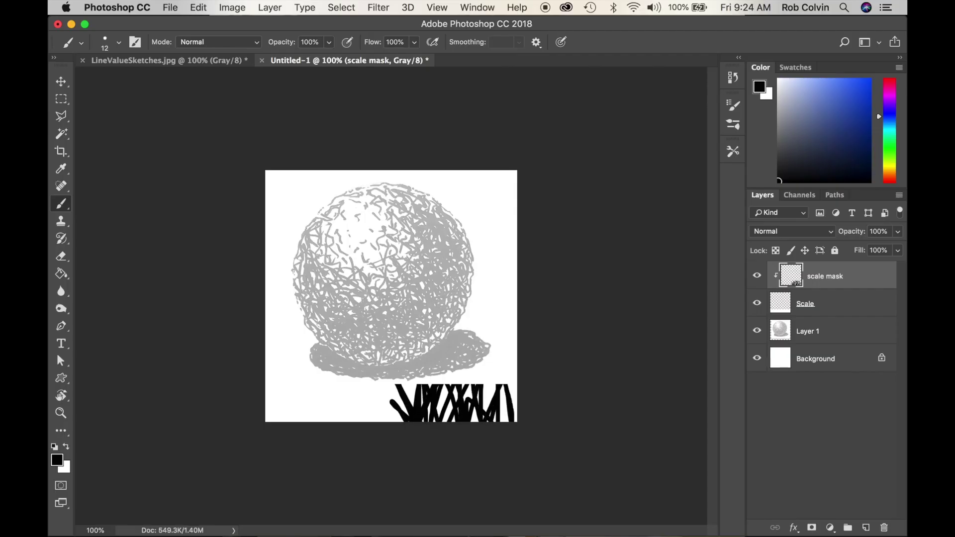
pyautogui.press('super+z')
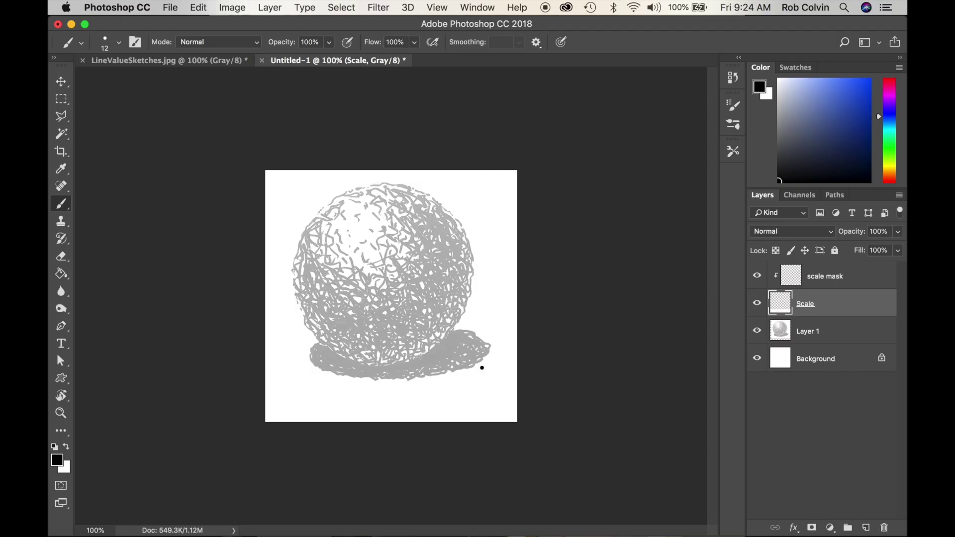
pyautogui.moveTo(482, 368)
pyautogui.mouseDown()
pyautogui.moveTo(438, 398)
pyautogui.moveTo(318, 279)
pyautogui.moveTo(413, 259)
pyautogui.moveTo(414, 221)
pyautogui.mouseUp()
pyautogui.press('cmd+z')
pyautogui.click(839, 280)
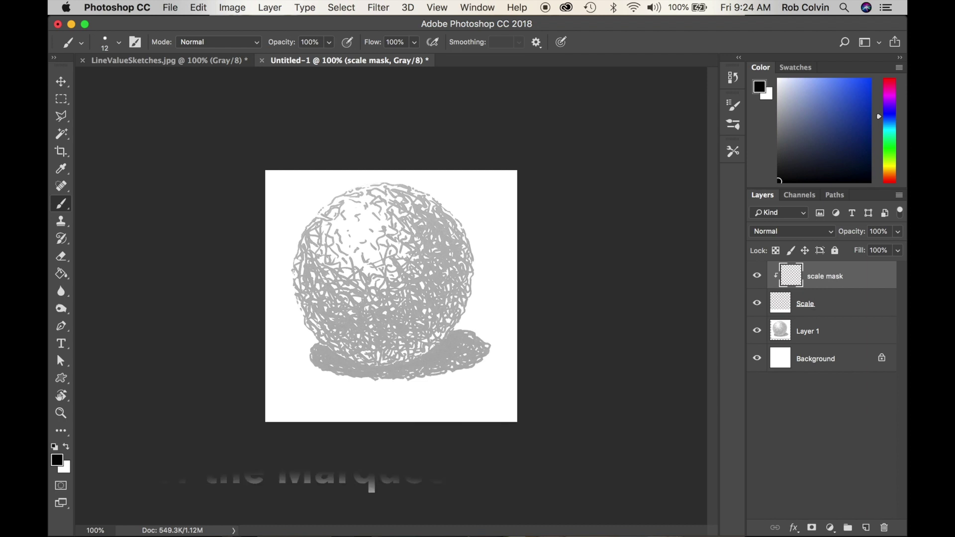
# Fill an elliptical selection over the sphere's shadow with white on a new layer, then deselect
pyautogui.press('m')
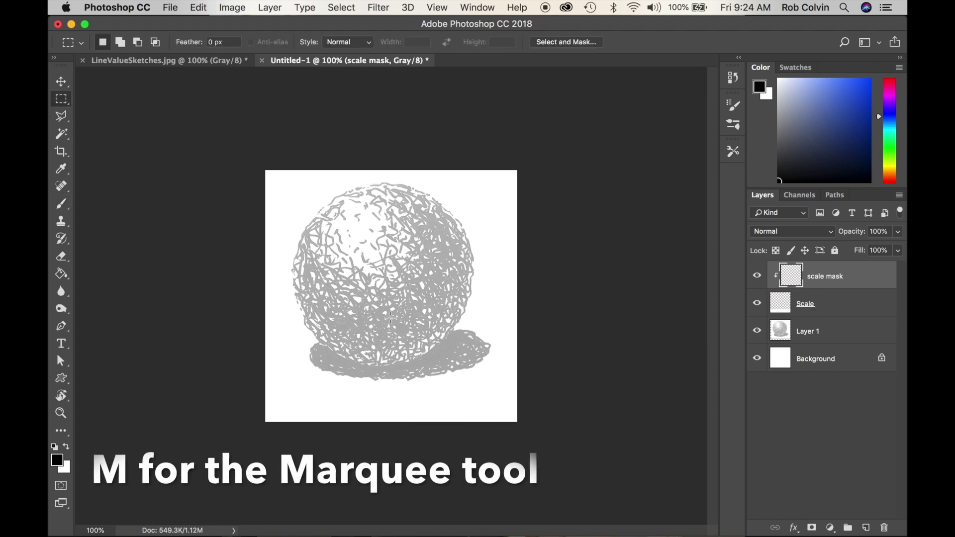
pyautogui.click(62, 99)
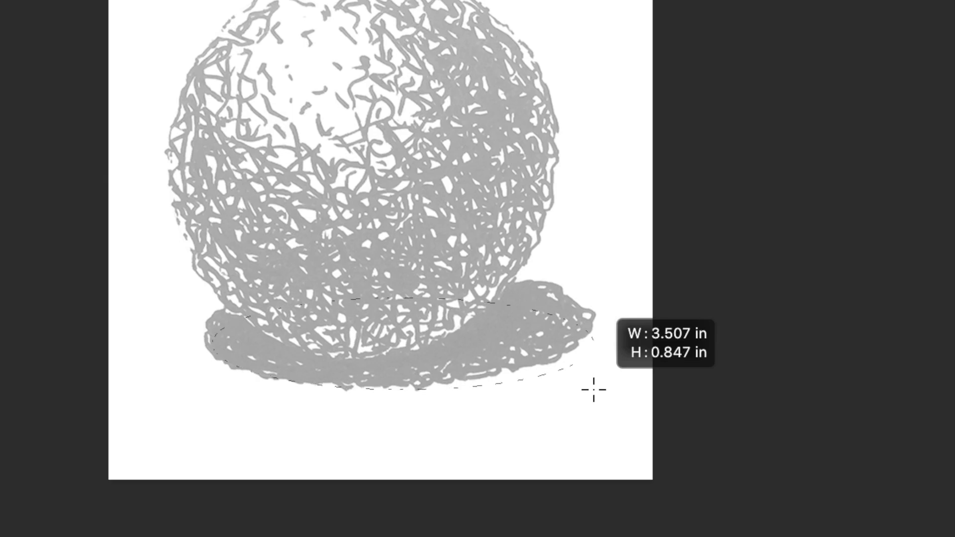
pyautogui.click(866, 527)
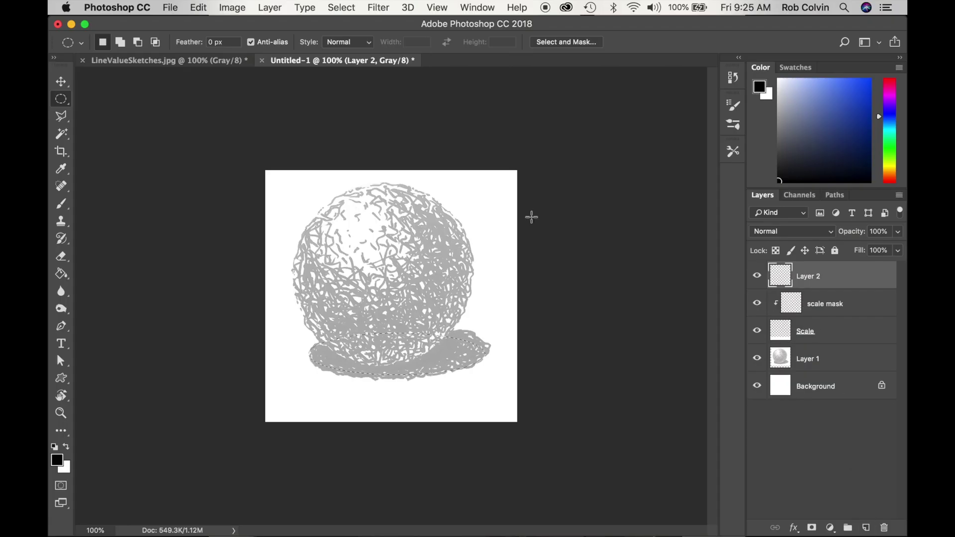
pyautogui.press('g')
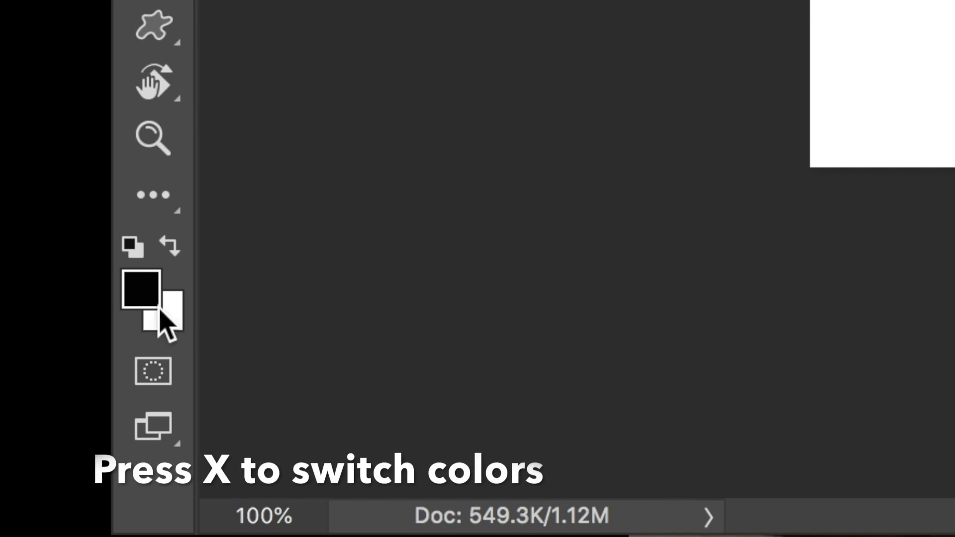
pyautogui.press('x')
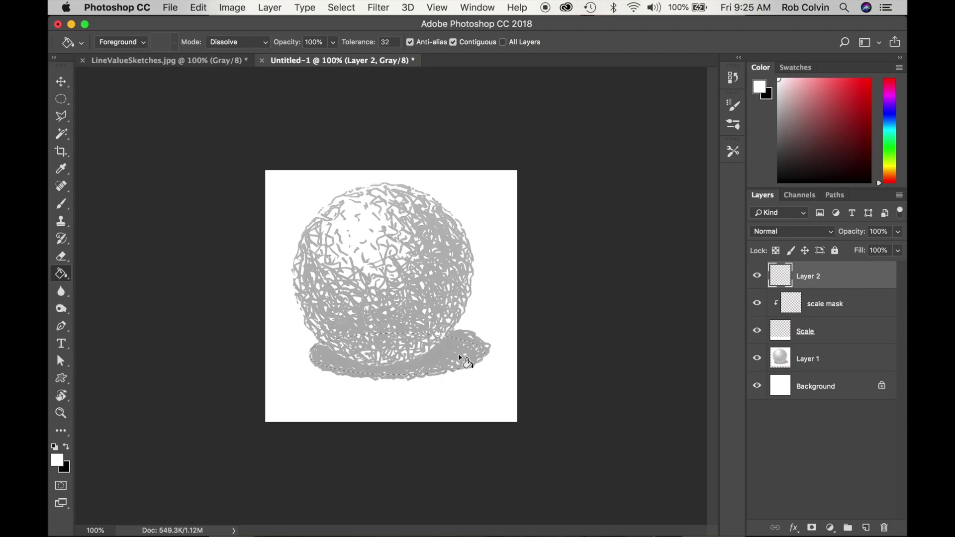
pyautogui.click(458, 356)
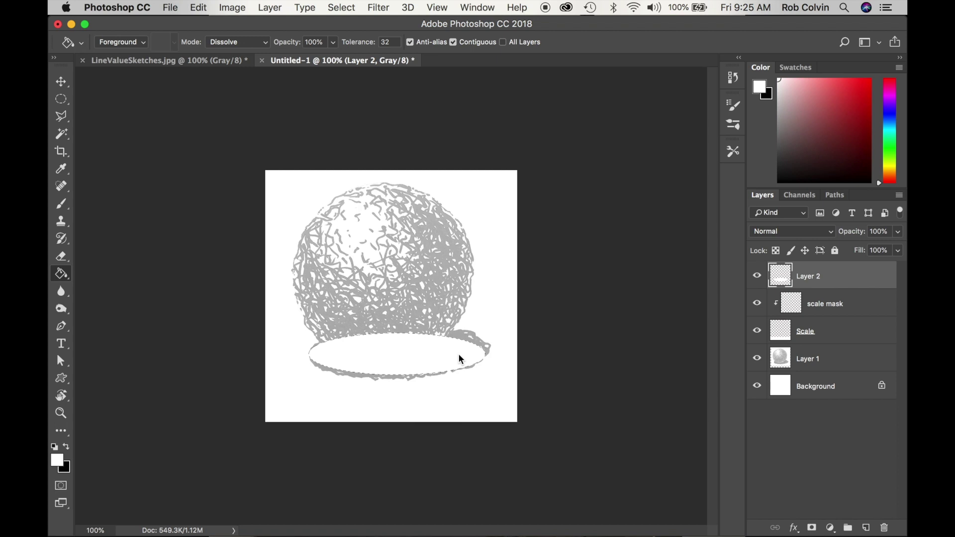
pyautogui.press('super+d')
# Add a new layer clipped to the ellipse layer and rename the ellipse layer shadow
pyautogui.click(865, 528)
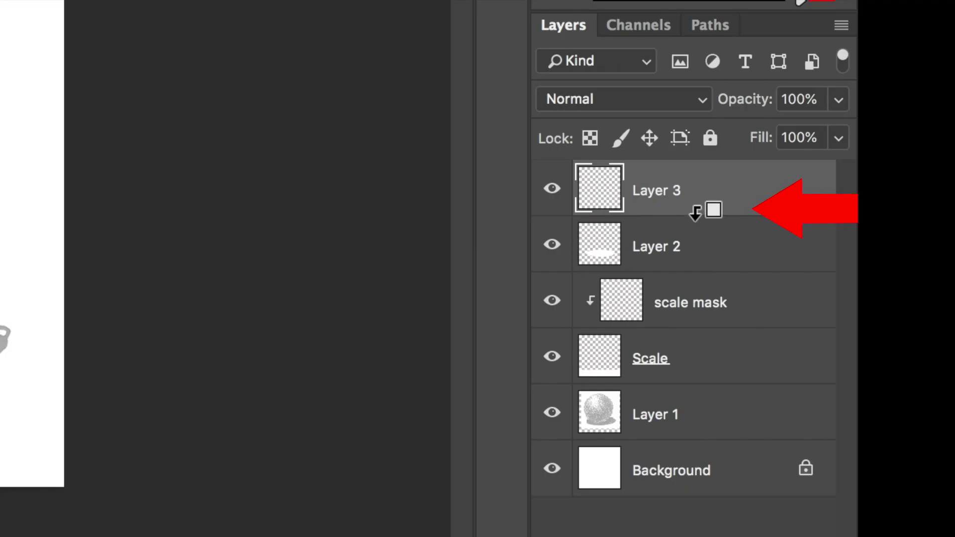
pyautogui.keyDown('alt'); pyautogui.click(695, 211); pyautogui.keyUp('alt')
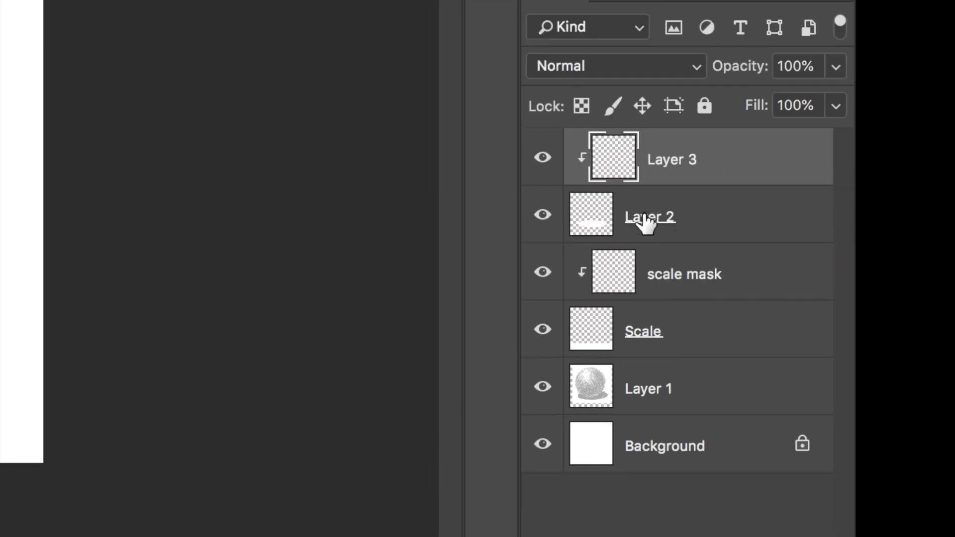
pyautogui.doubleClick(645, 221)
pyautogui.write('shadow')
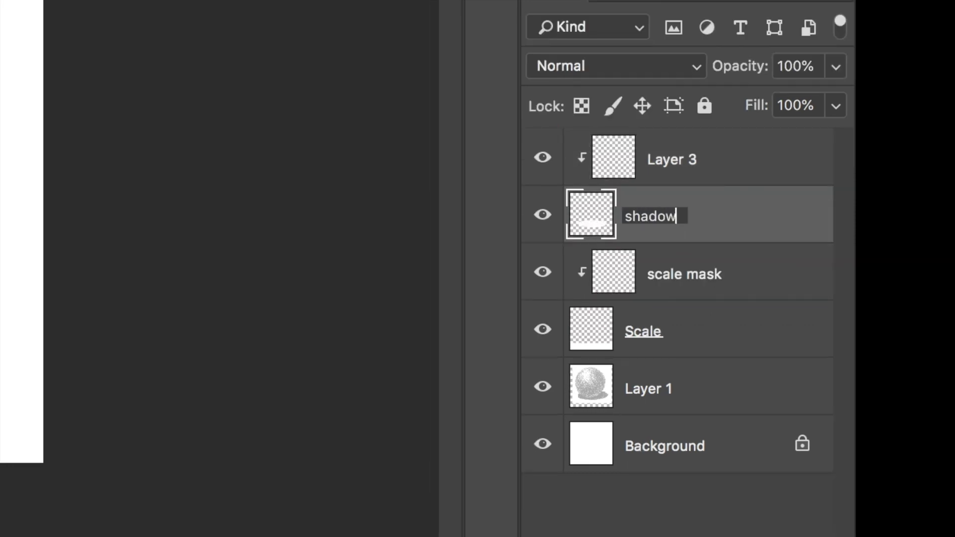
pyautogui.press('Return')
# Name the clipped layer shadow mask and draw a circular selection around the sphere
pyautogui.doubleClick(671, 159)
pyautogui.write('shadow mask')
pyautogui.press('Return')
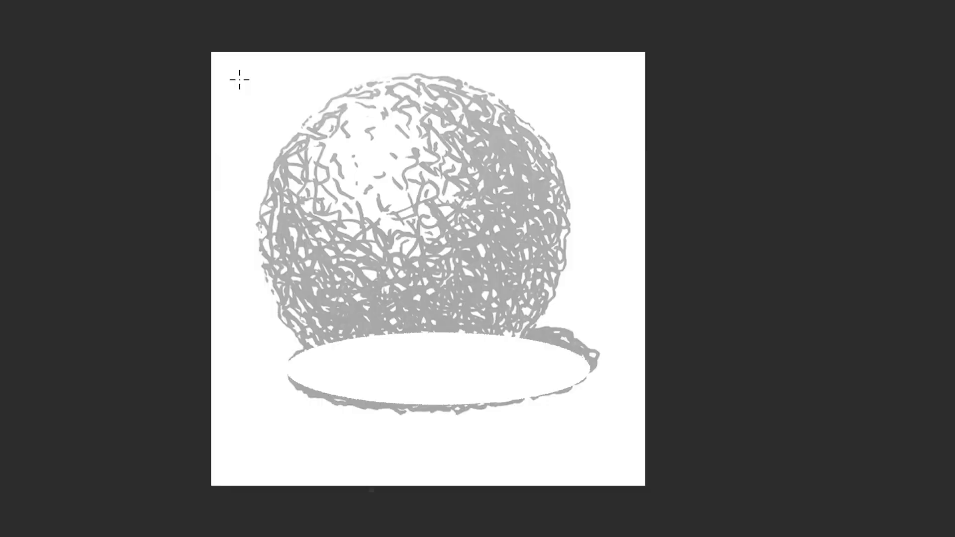
pyautogui.press('m')
pyautogui.moveTo(240, 79); pyautogui.dragTo(652, 393)
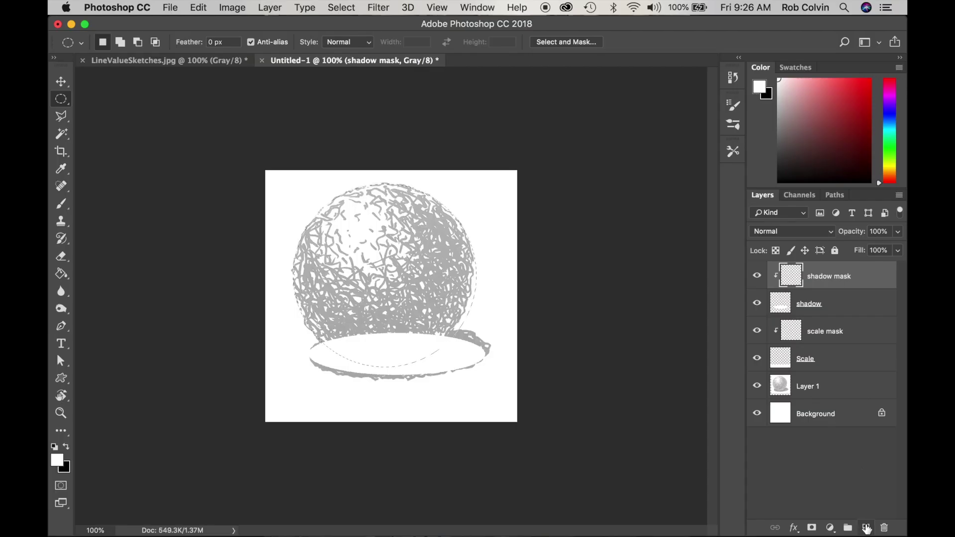
# Fill the circular selection with white on a new layer, then deselect
pyautogui.click(866, 528)
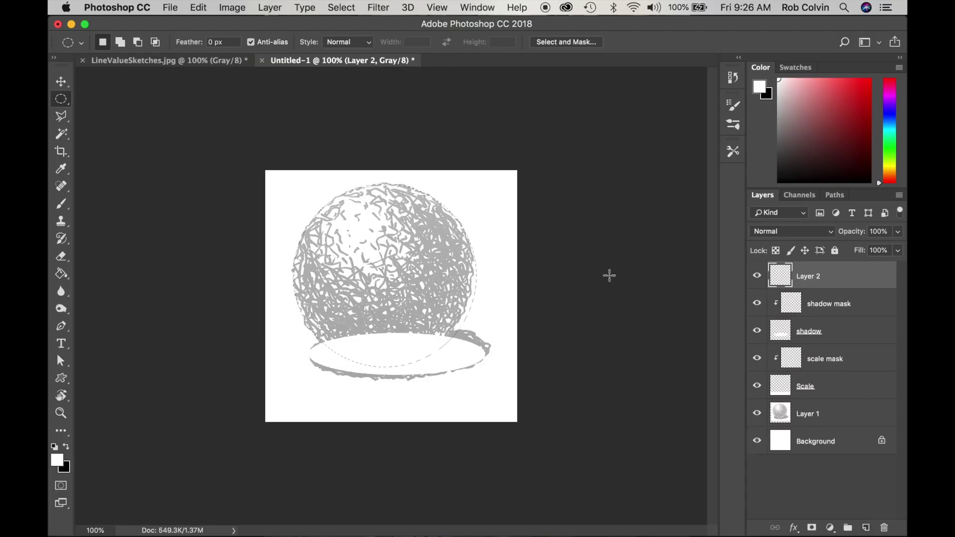
pyautogui.press('g')
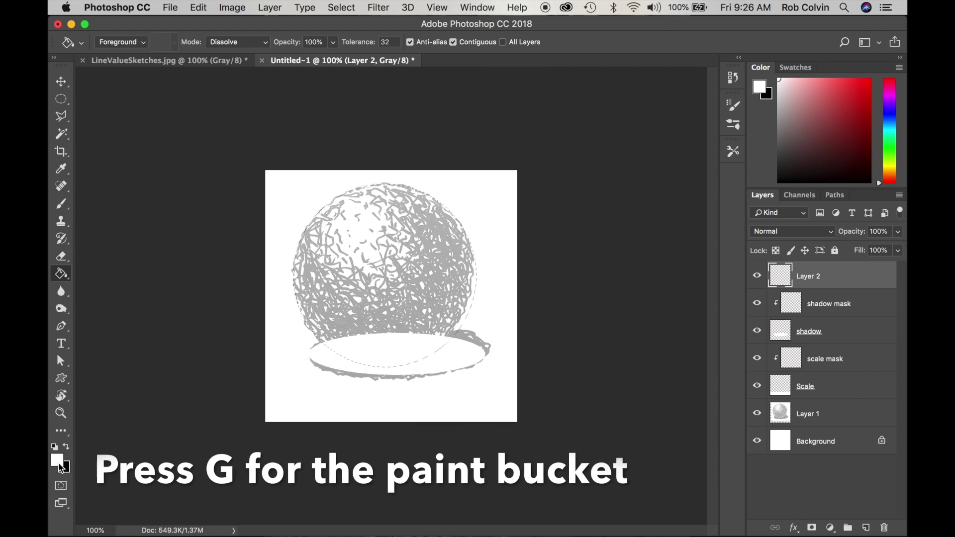
pyautogui.click(408, 279)
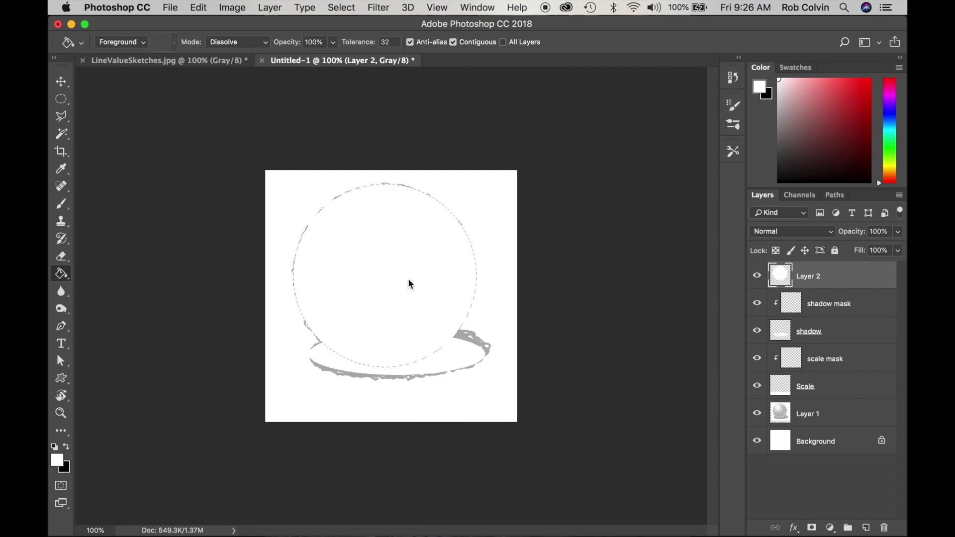
pyautogui.press('super+d')
# Add a layer clipped above the white circle and name them 'sphere' and 'sphere mask'
pyautogui.click(866, 527)
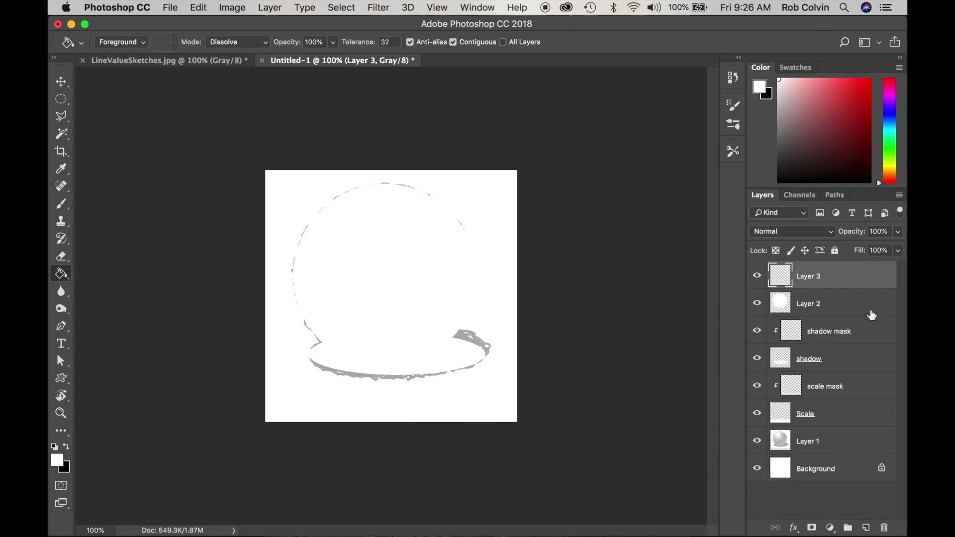
pyautogui.keyDown('alt'); pyautogui.click(829, 288); pyautogui.keyUp('alt')
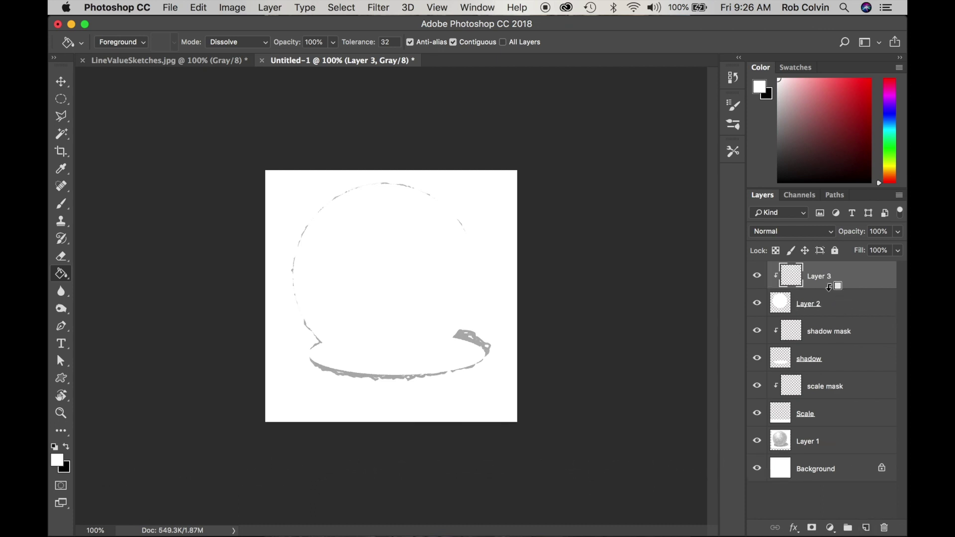
pyautogui.doubleClick(808, 303)
pyautogui.click(821, 276)
pyautogui.doubleClick(807, 303)
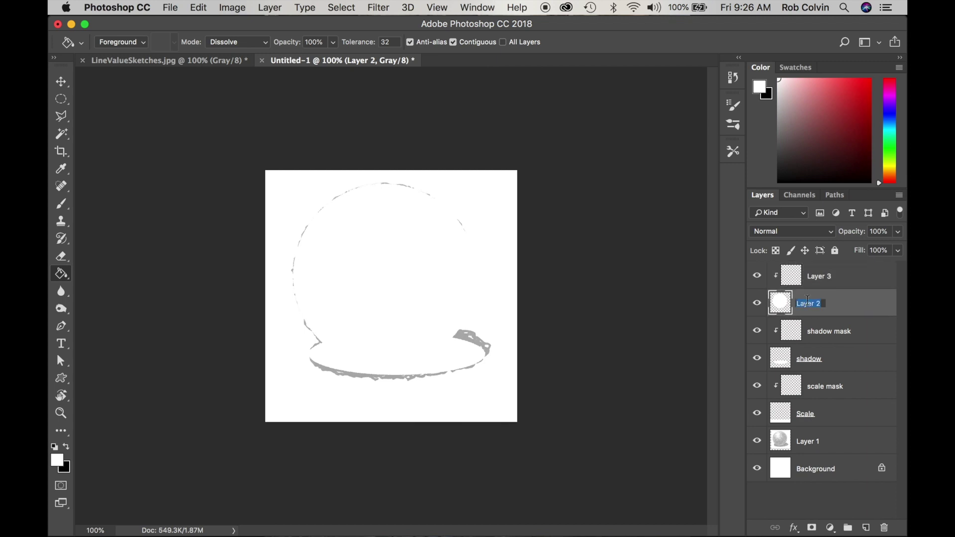
pyautogui.write('sphere')
pyautogui.press('Return')
pyautogui.doubleClick(823, 275)
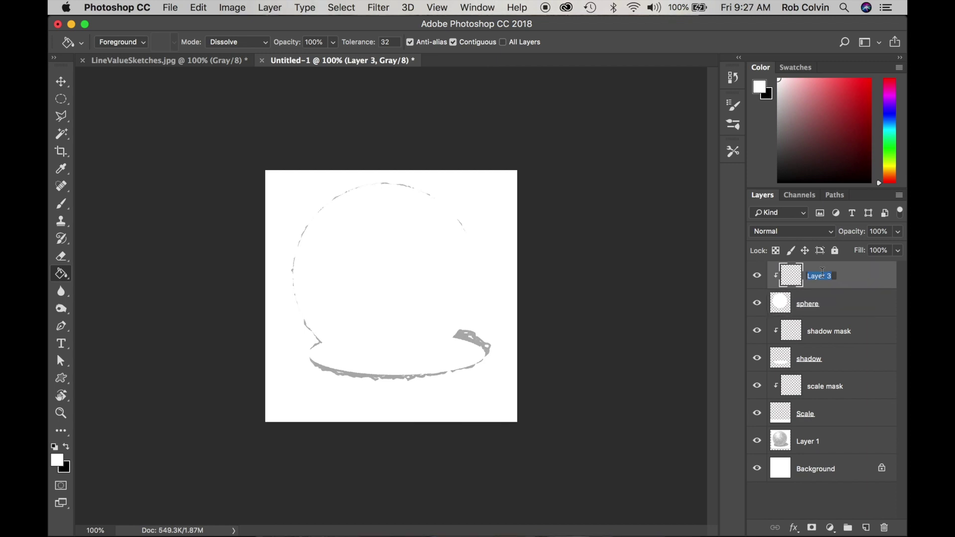
pyautogui.write('sphere mask')
pyautogui.press('Return')
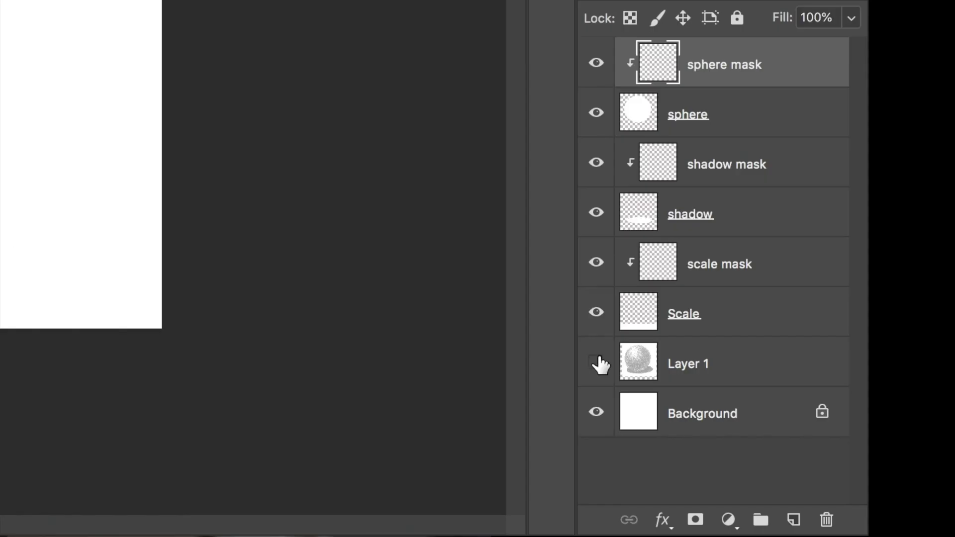
# Turn off visibility of the Layer 1 sketch and the white Background layer
pyautogui.click(757, 442)
pyautogui.click(757, 469)
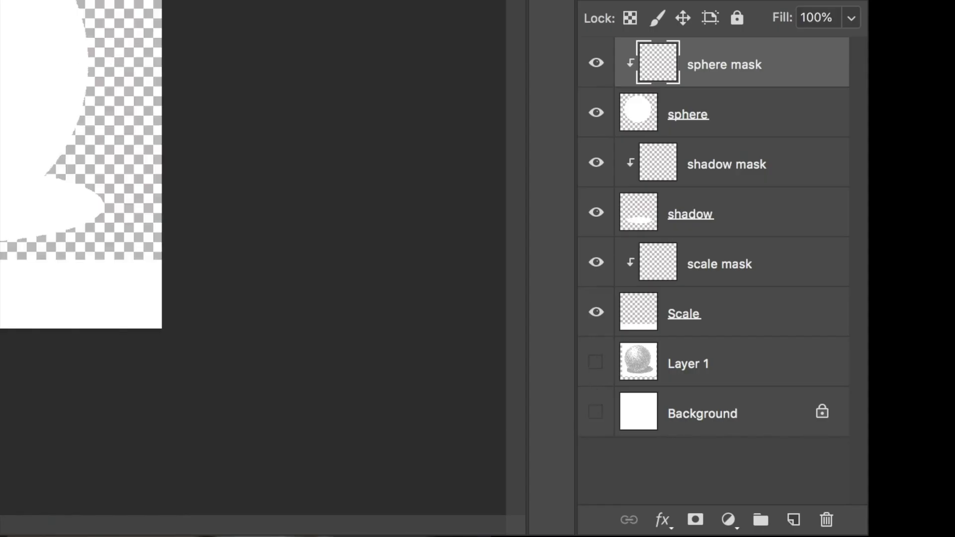